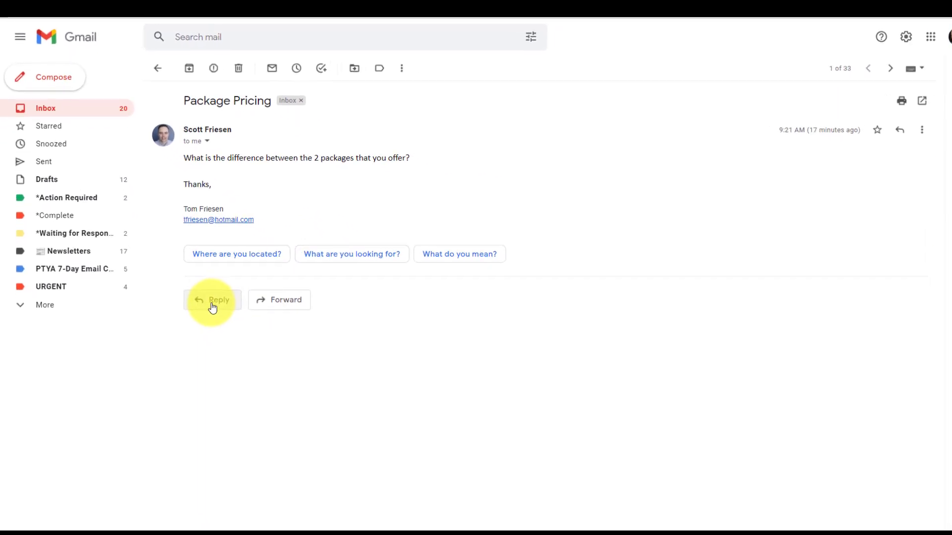
- Reply to the Package Pricing email with the /qo message listing Awesome Package A and Super Package B
{"action": "left_click", "coordinate": [281, 399]}
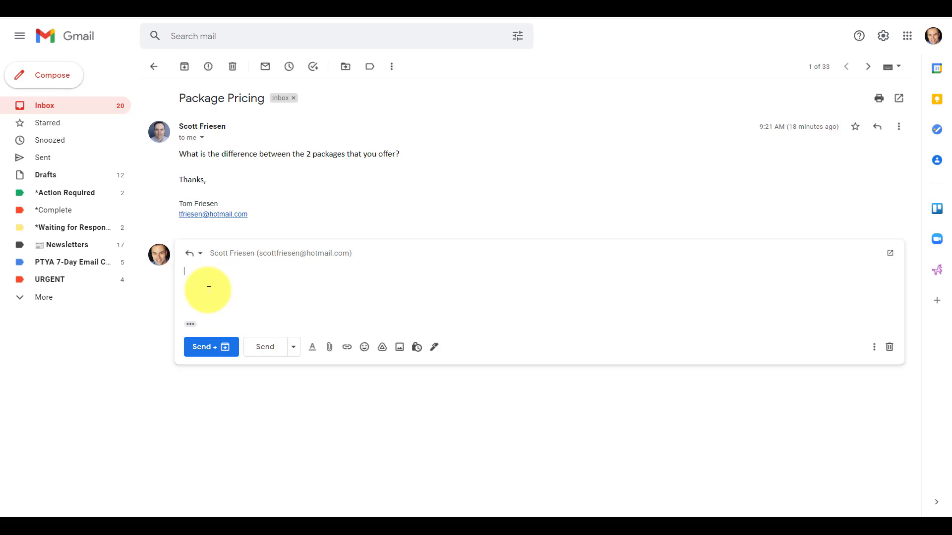
{"action": "key", "text": "ctrl+v"}
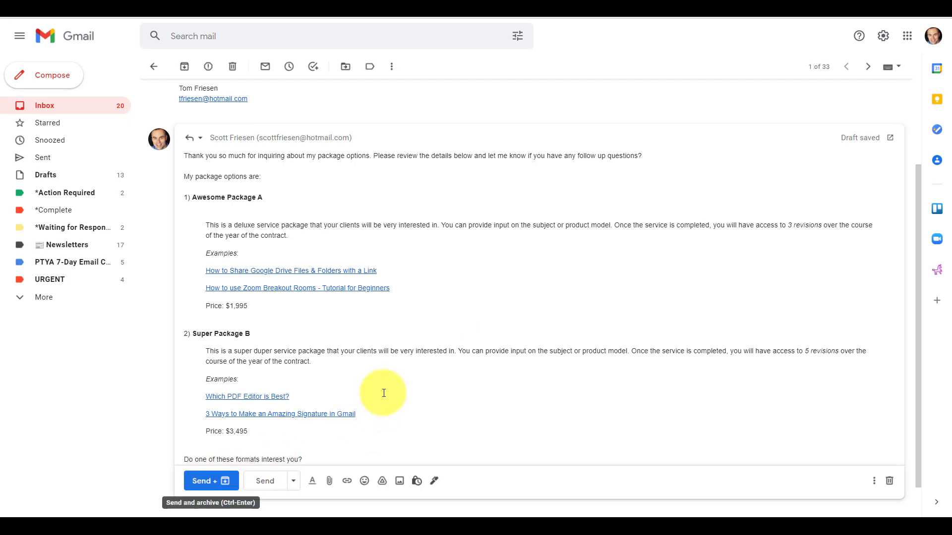
{"action": "scroll", "coordinate": [414, 328], "scroll_direction": "up", "scroll_amount": 2}
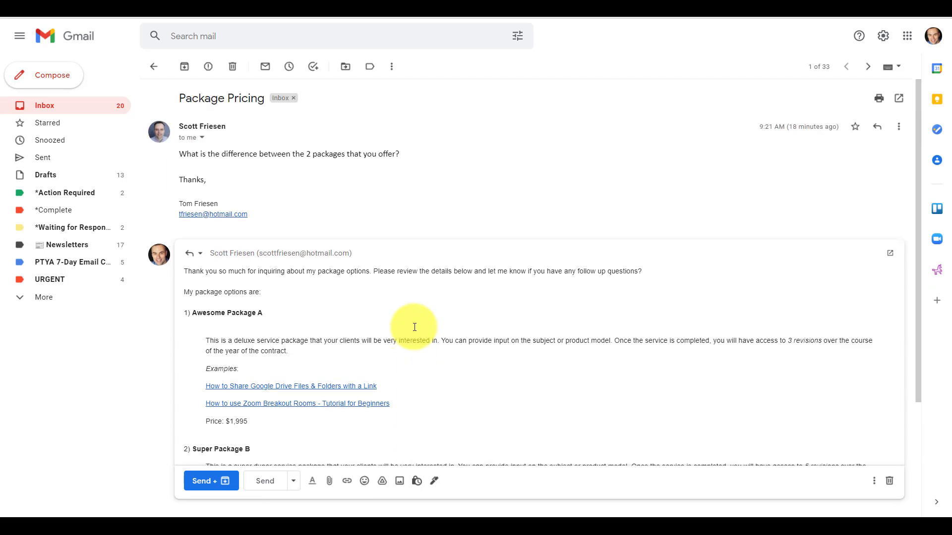
{"action": "scroll", "coordinate": [414, 328], "scroll_direction": "down", "scroll_amount": 3}
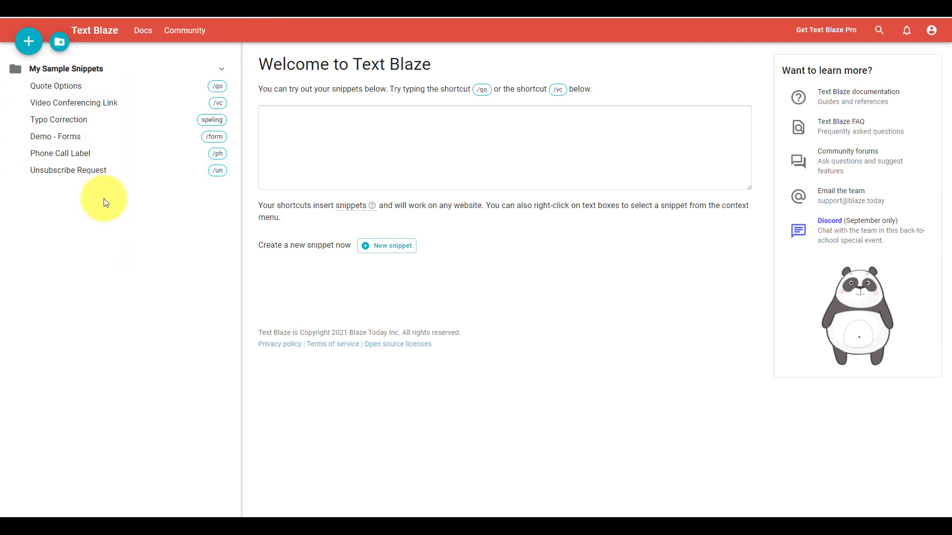
- View the Quote Options (/qo) snippet's package-options text in the snippet editor
{"action": "left_click", "coordinate": [79, 88]}
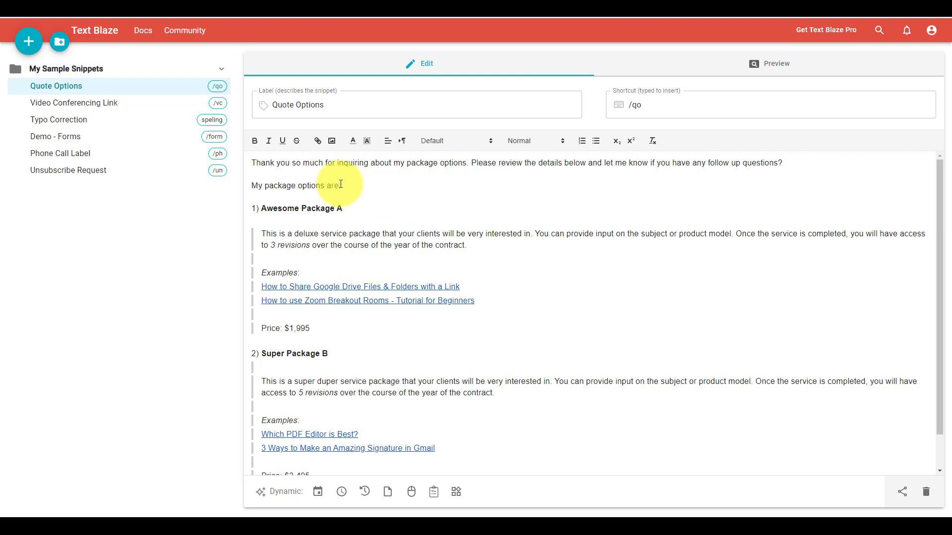
{"action": "scroll", "coordinate": [379, 213], "scroll_direction": "down", "scroll_amount": 1}
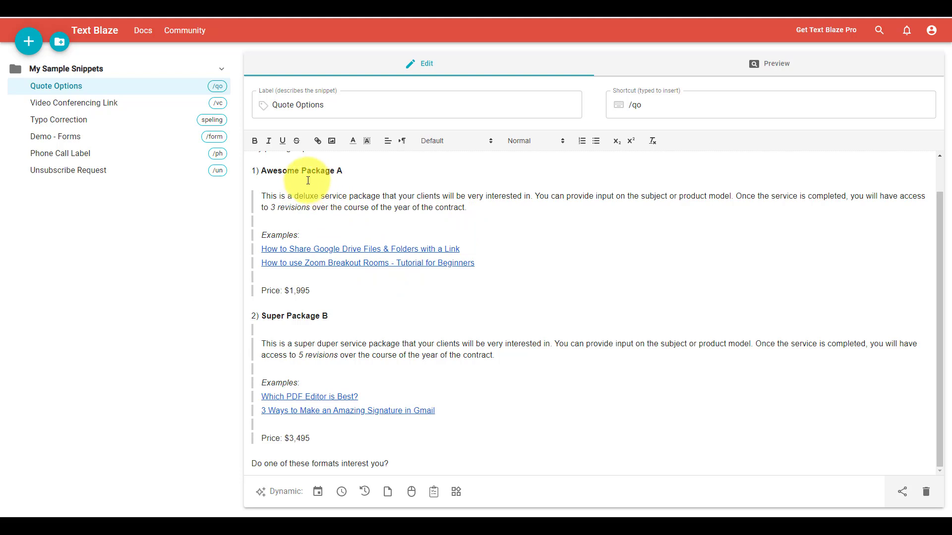
{"action": "scroll", "coordinate": [320, 187], "scroll_direction": "up", "scroll_amount": 1}
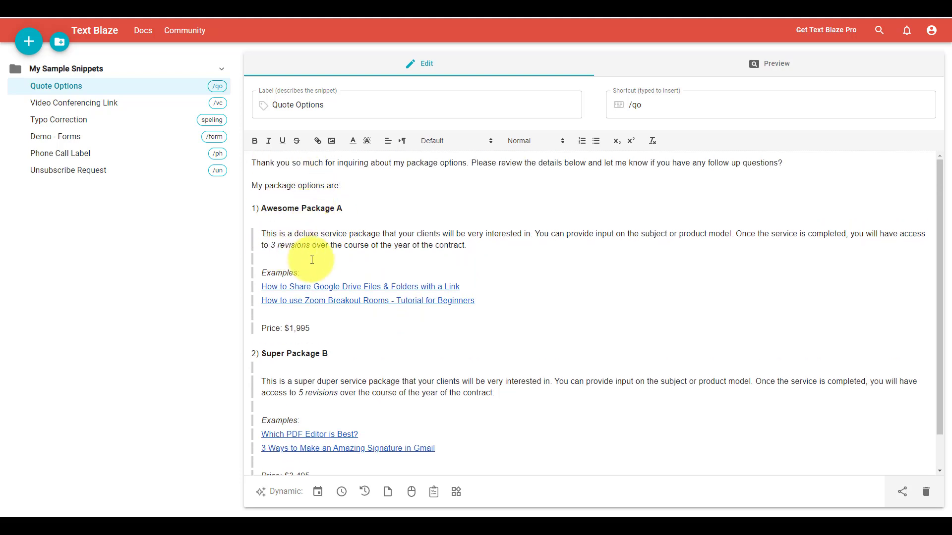
{"action": "scroll", "coordinate": [318, 263], "scroll_direction": "down", "scroll_amount": 1}
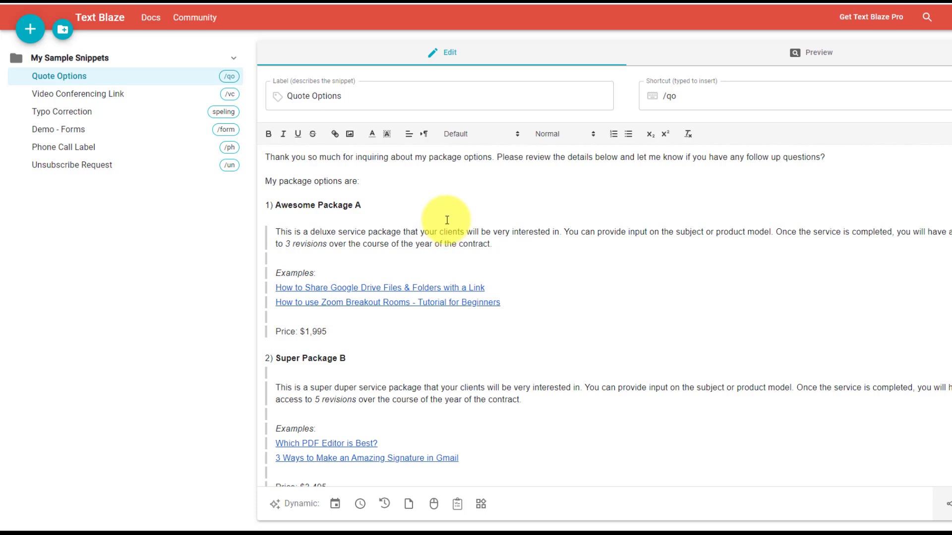
- View the Video Conferencing Link (/vc) snippet in Text Blaze
{"action": "left_click", "coordinate": [111, 100]}
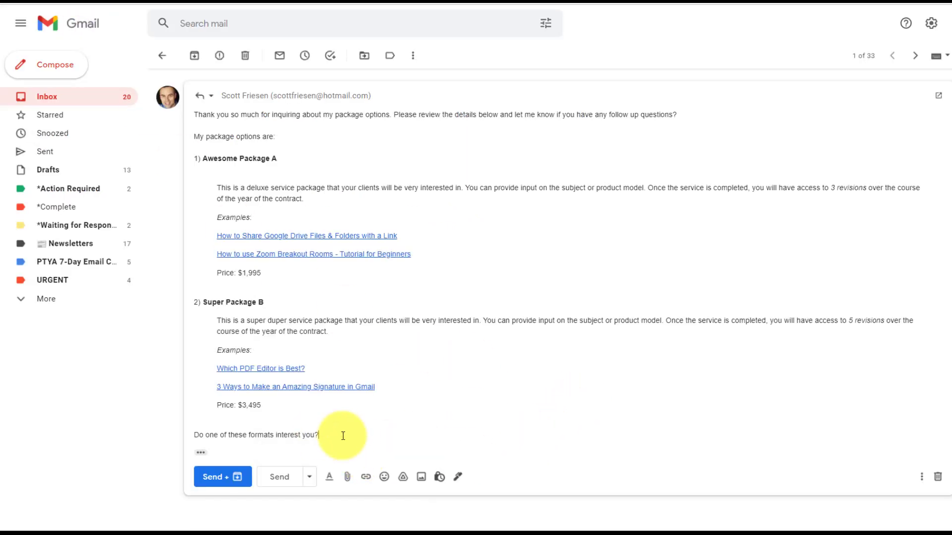
- Replace the reply's package text with Zoom meeting details using the /zoom shortcut
{"action": "left_click_drag", "start_coordinate": [340, 436], "coordinate": [87, 63]}
{"action": "key", "text": "Delete"}
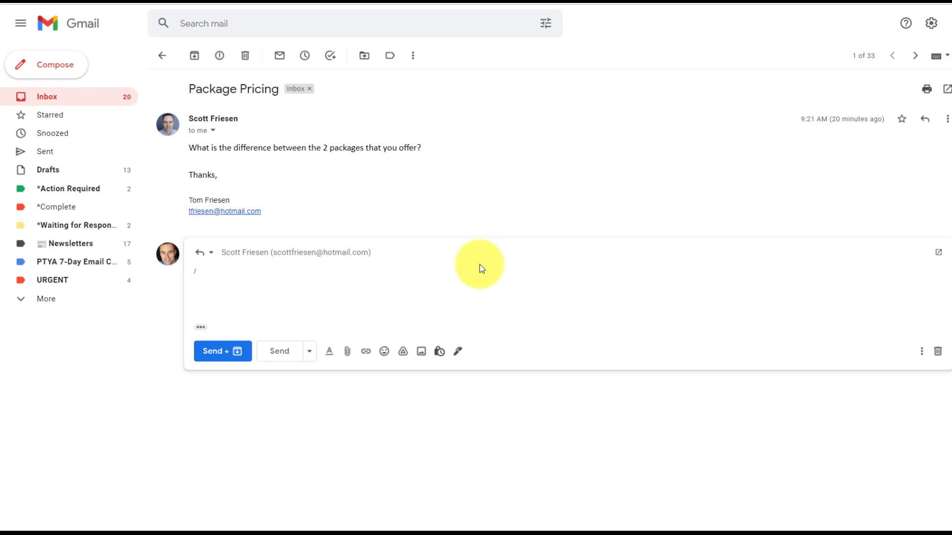
{"action": "type", "text": "zoom"}
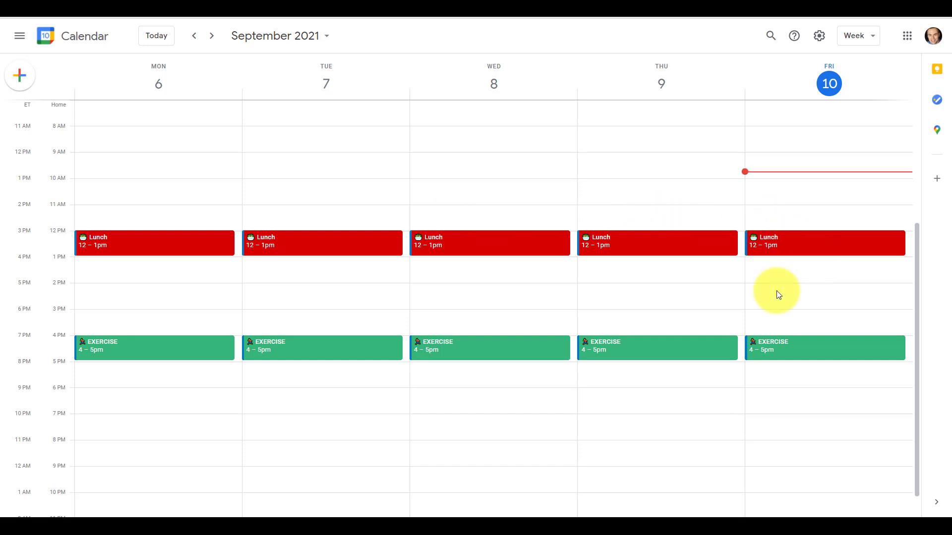
- Add a Friday 1–2pm calendar event titled 'CALL Jane re meeting'
{"action": "left_click", "coordinate": [766, 266]}
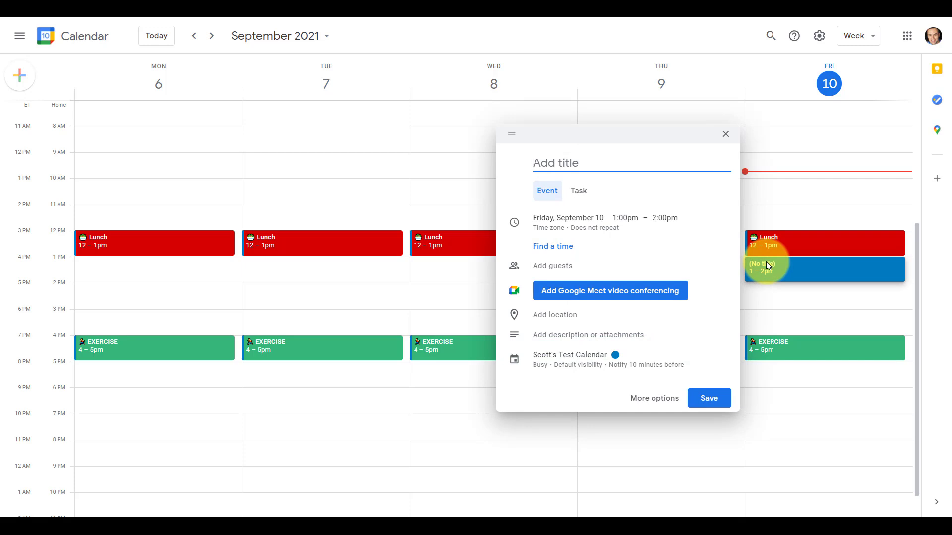
{"action": "type", "text": "CALL "}
{"action": "type", "text": "Jane re "}
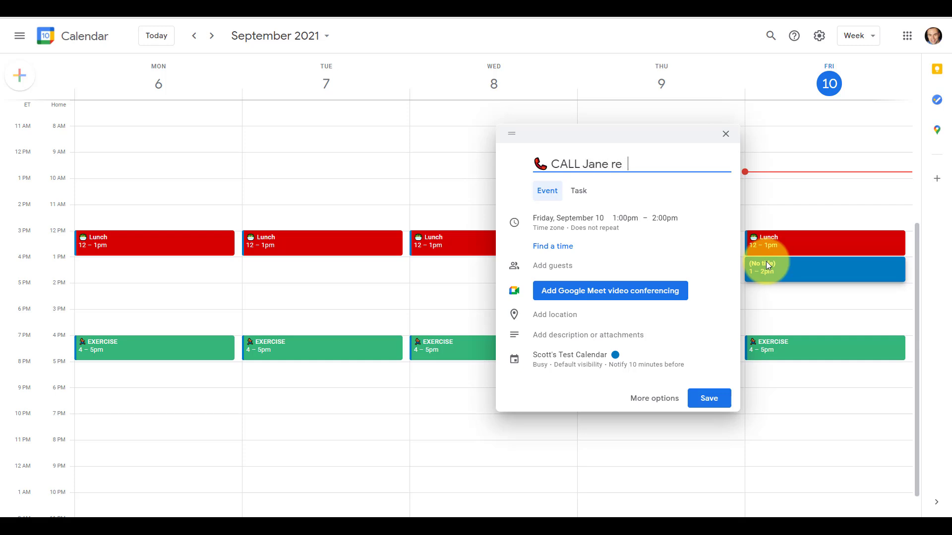
{"action": "type", "text": "meeting"}
{"action": "key", "text": "Return"}
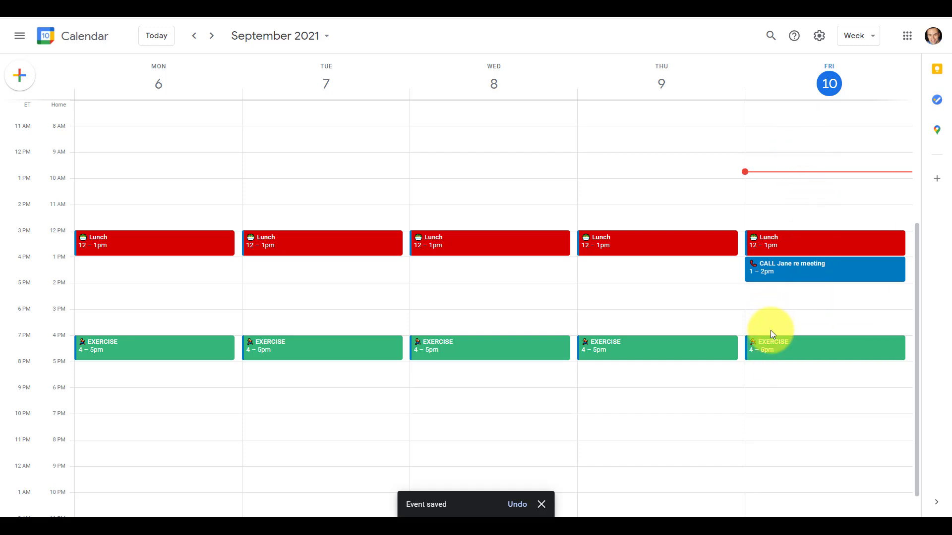
- Begin a Thursday 1–2pm event with a 📞 CALL title for Bill
{"action": "left_click", "coordinate": [617, 263]}
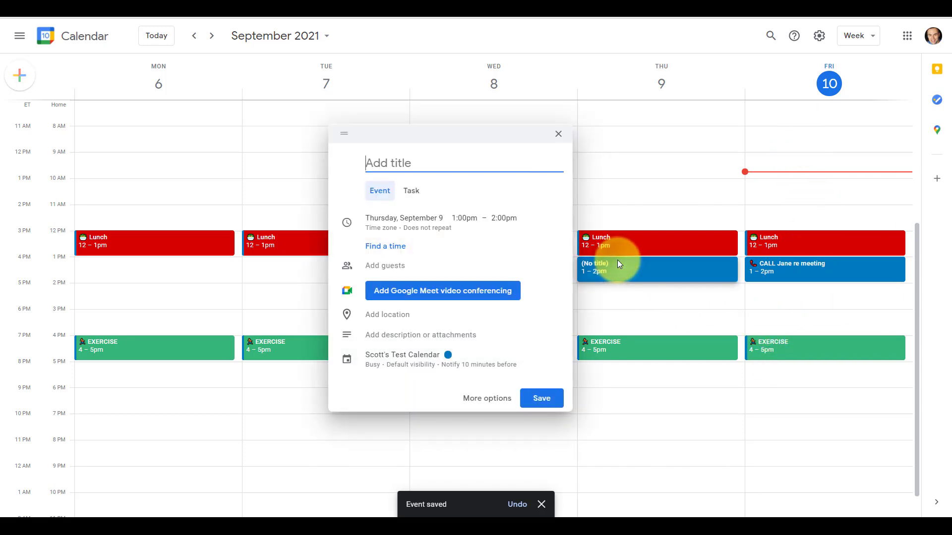
{"action": "type", "text": "/📞 CALL "}
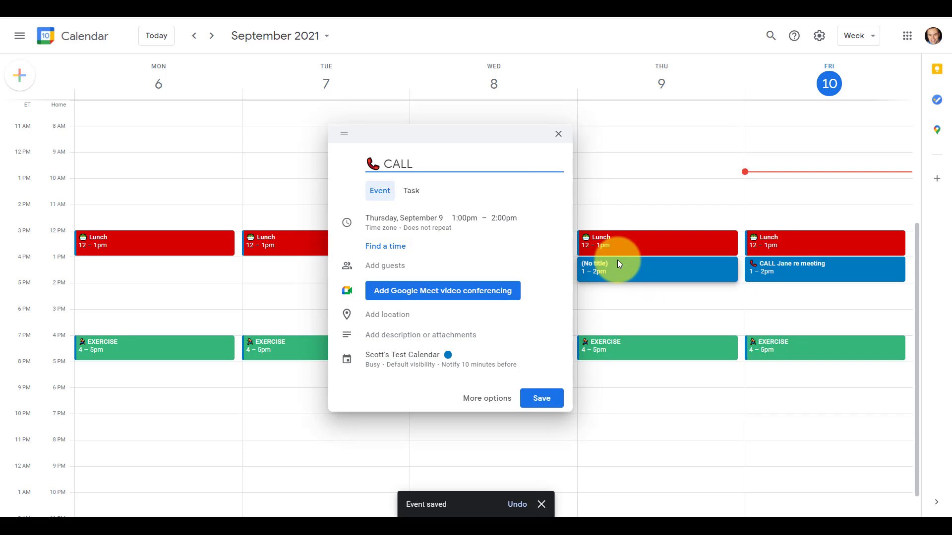
{"action": "type", "text": "Billre emia"}
{"action": "key", "text": "BackSpace"}
{"action": "key", "text": "BackSpace"}
{"action": "type", "text": "ai"}
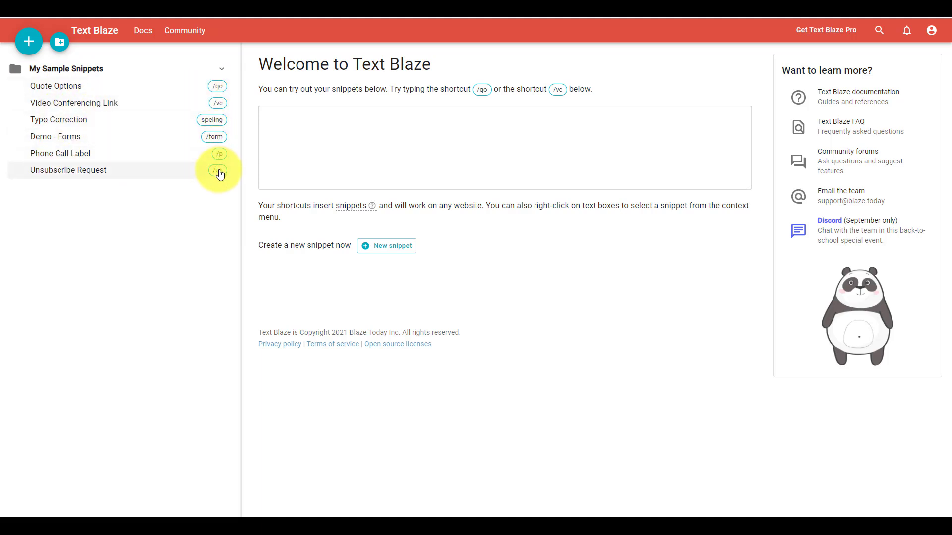
- Open the Typo Correction snippet that expands 'speling' to 'spelling'
{"action": "left_click", "coordinate": [213, 121]}
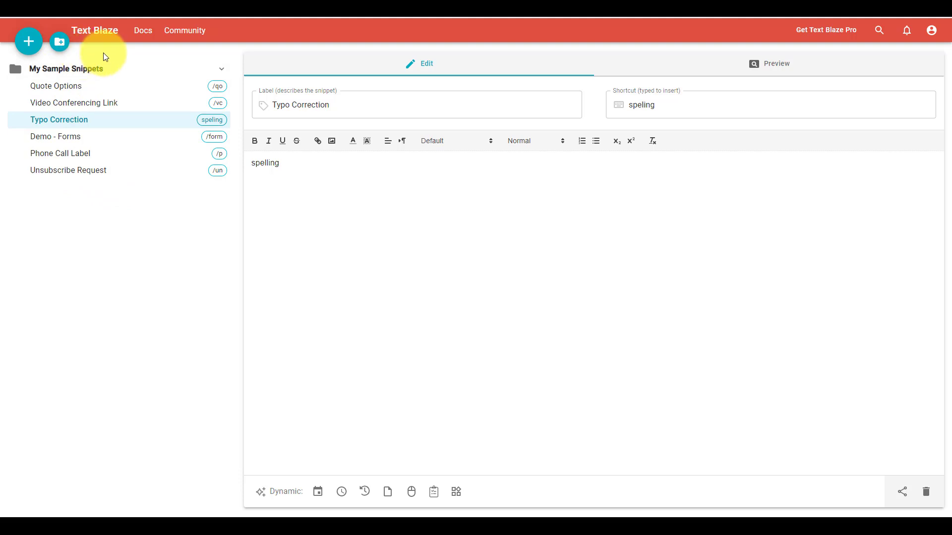
- Create a blank snippet and replace its default label with 'Review Process'
{"action": "left_click", "coordinate": [30, 44]}
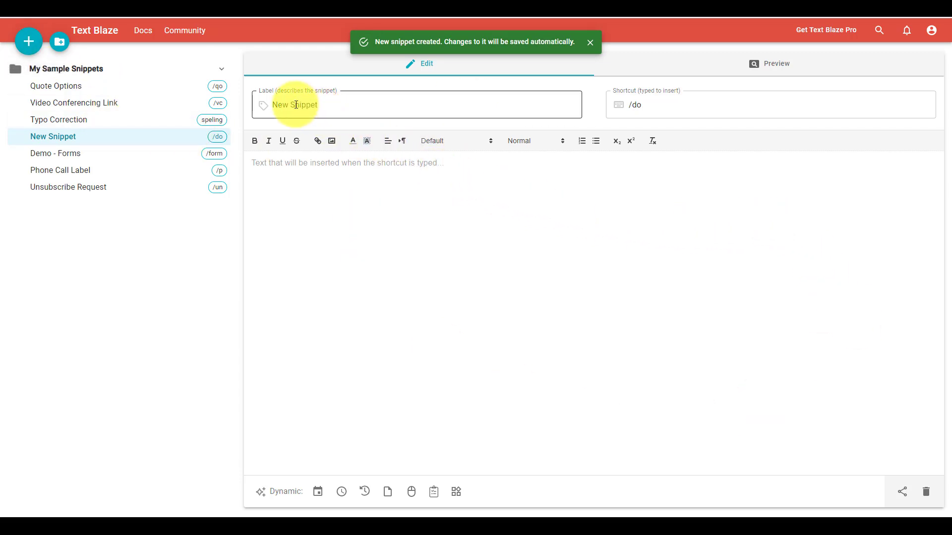
{"action": "left_click_drag", "start_coordinate": [327, 106], "coordinate": [268, 106]}
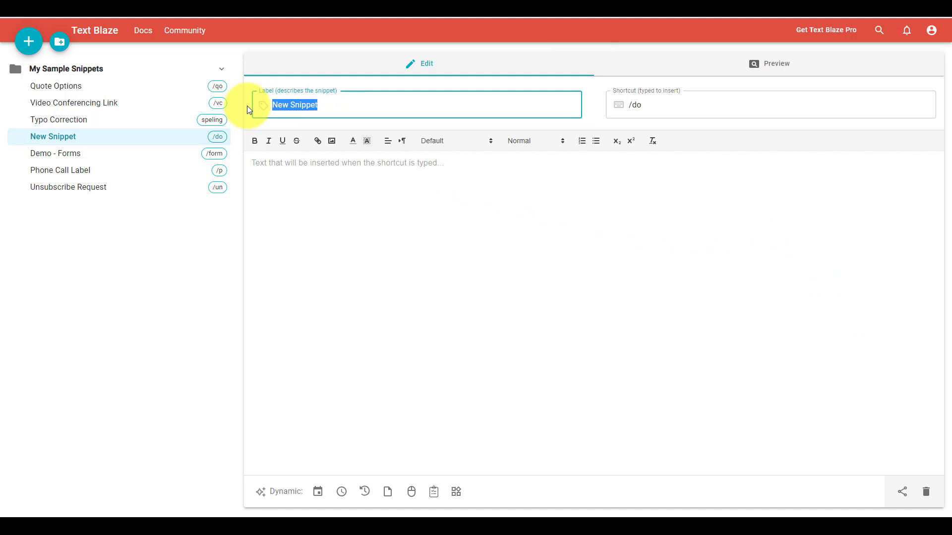
{"action": "type", "text": "Review Pro"}
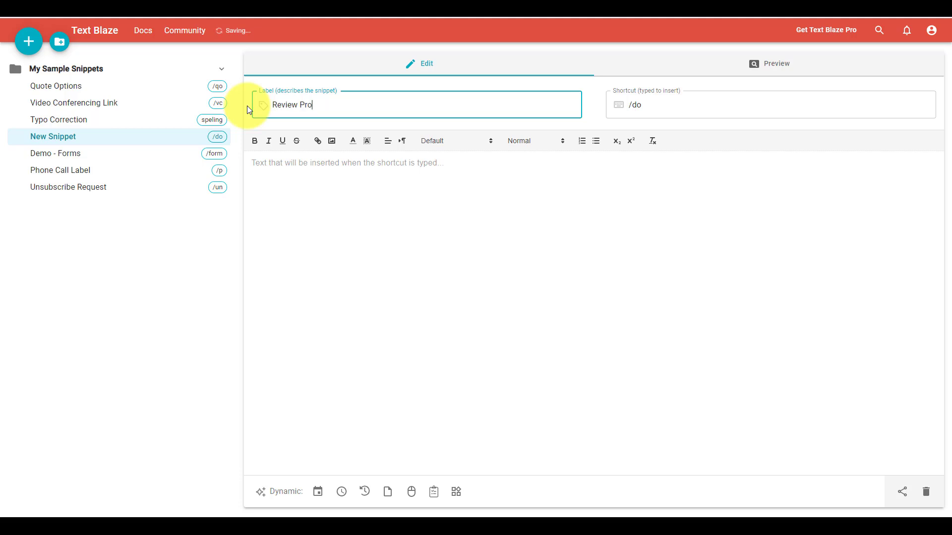
{"action": "type", "text": "cess"}
{"action": "left_click", "coordinate": [667, 106]}
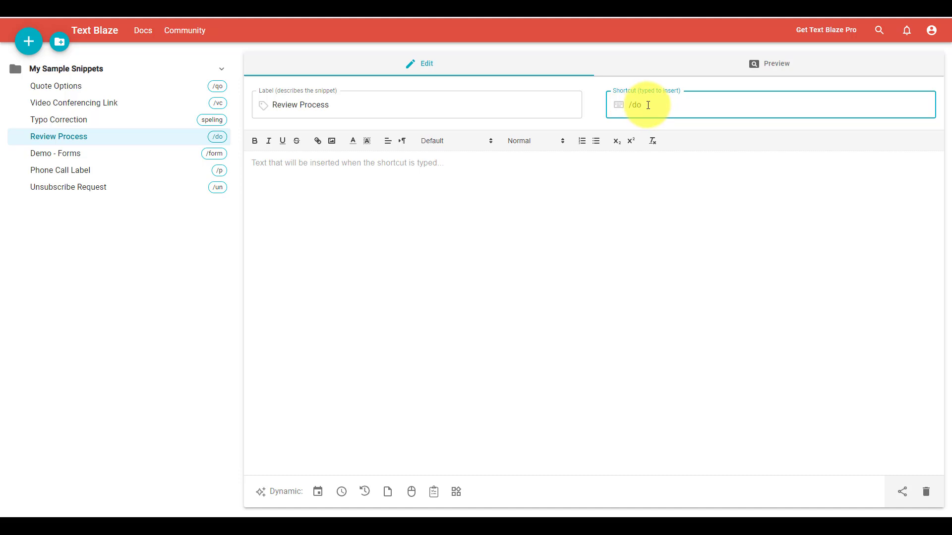
- Replace the Review Process snippet's default /do shortcut with /rp
{"action": "key", "text": "BackSpace"}
{"action": "key", "text": "BackSpace"}
{"action": "type", "text": "th"}
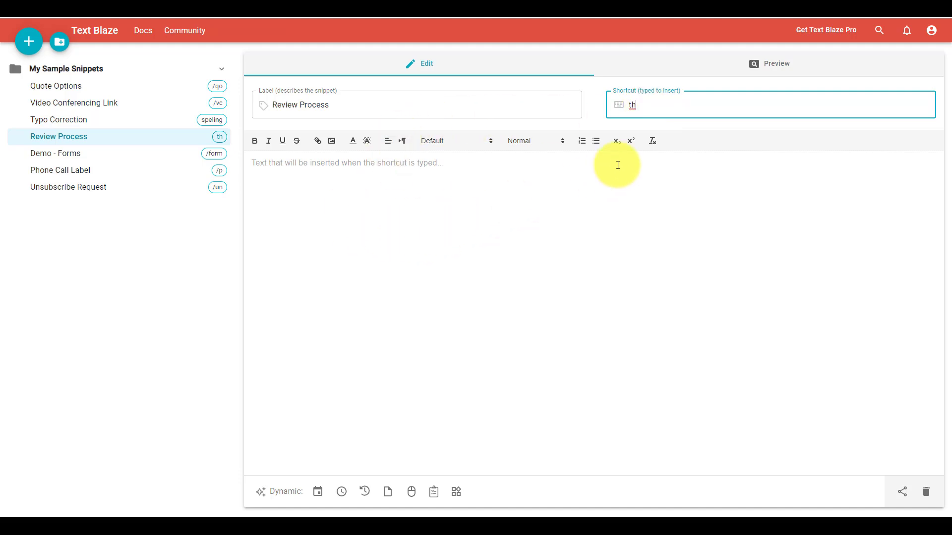
{"action": "key", "text": "BackSpace"}
{"action": "key", "text": "BackSpace"}
{"action": "type", "text": "/"}
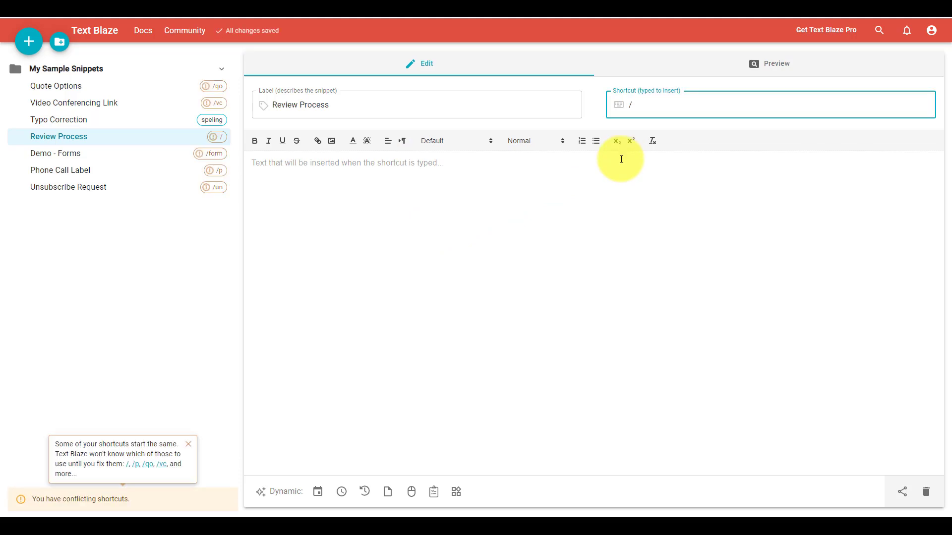
{"action": "type", "text": "rp"}
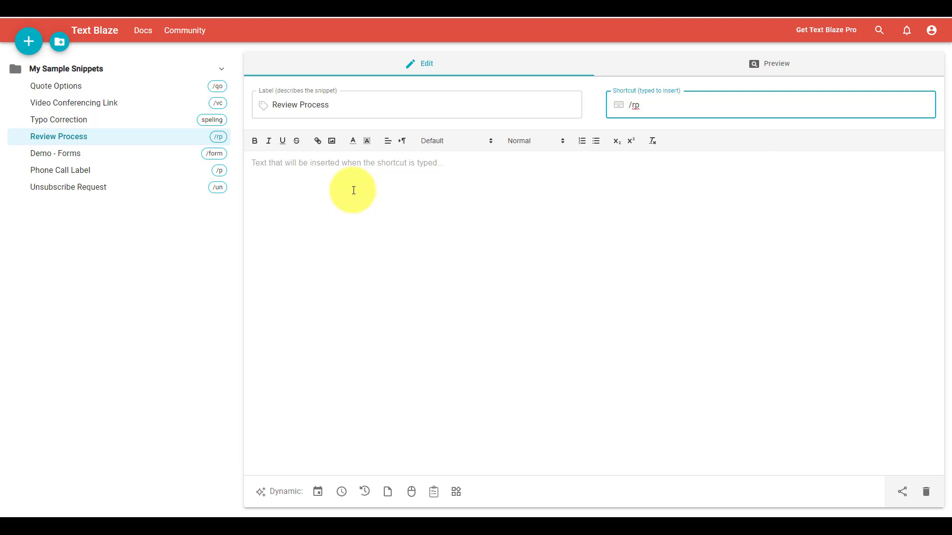
- Type 'Hi' in the snippet body and set up a single-line text field named Name
{"action": "left_click", "coordinate": [340, 164]}
{"action": "type", "text": "Hi"}
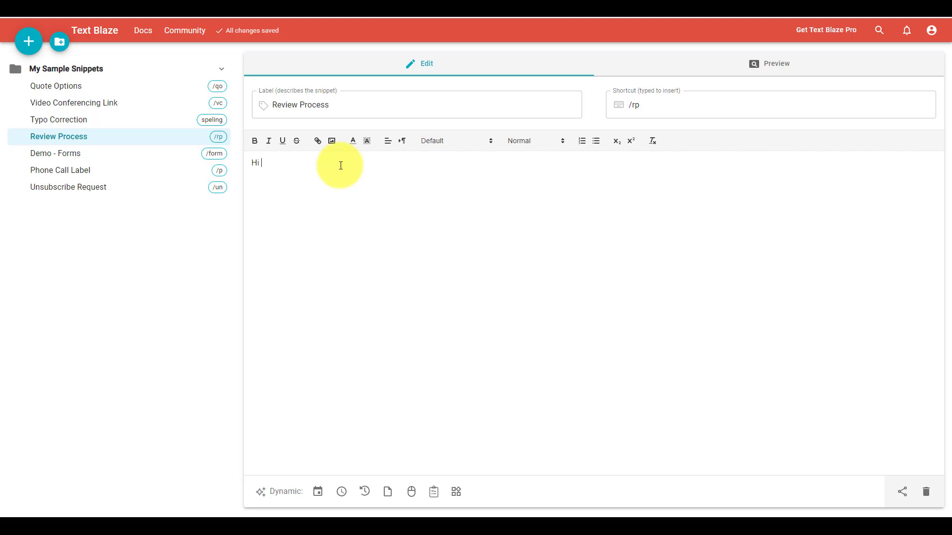
{"action": "left_click", "coordinate": [438, 498]}
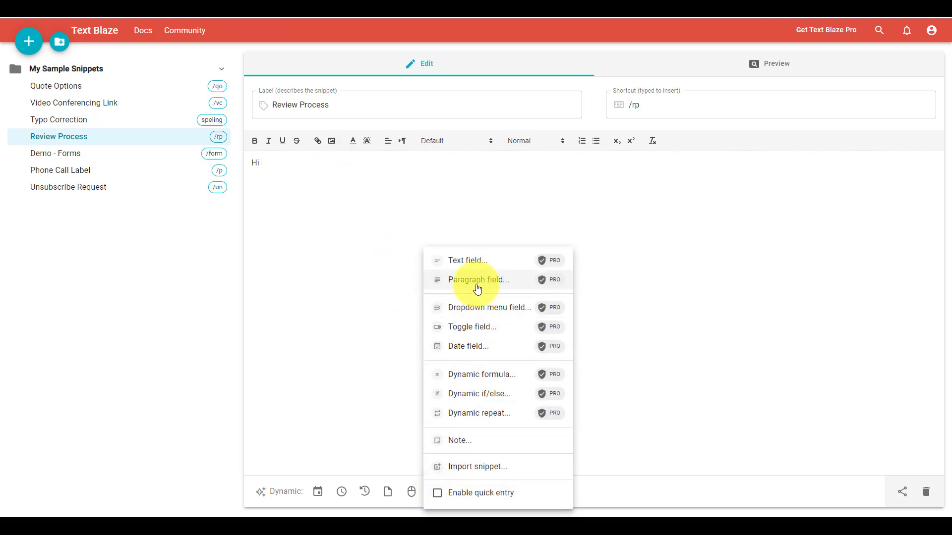
{"action": "left_click", "coordinate": [473, 262]}
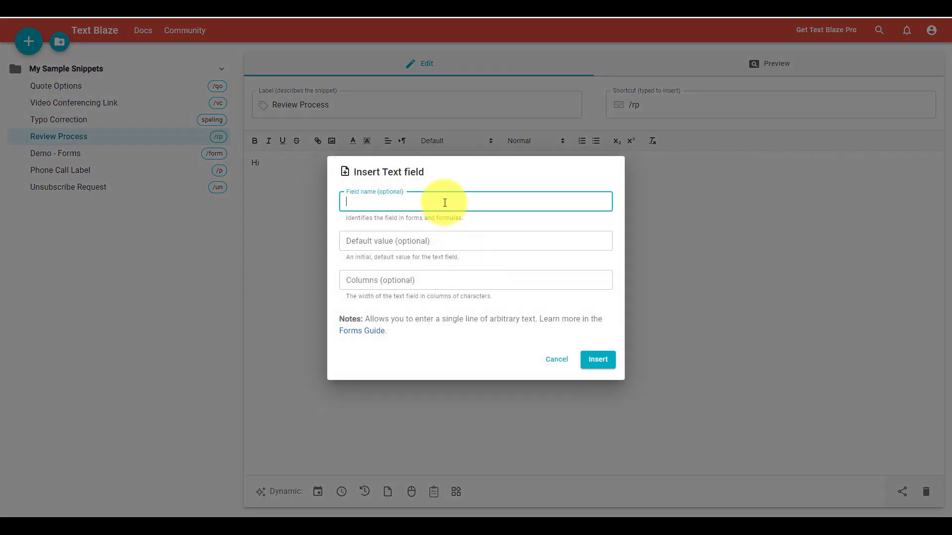
{"action": "type", "text": "Name"}
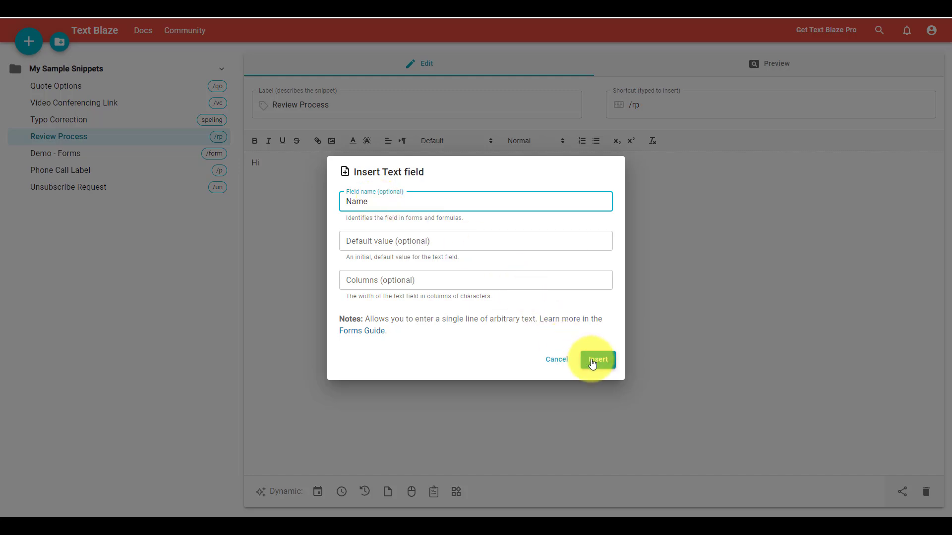
- Insert the Name field and add 'Thanks for sending over these files. I will review them and get back to you by'
{"action": "left_click", "coordinate": [596, 365]}
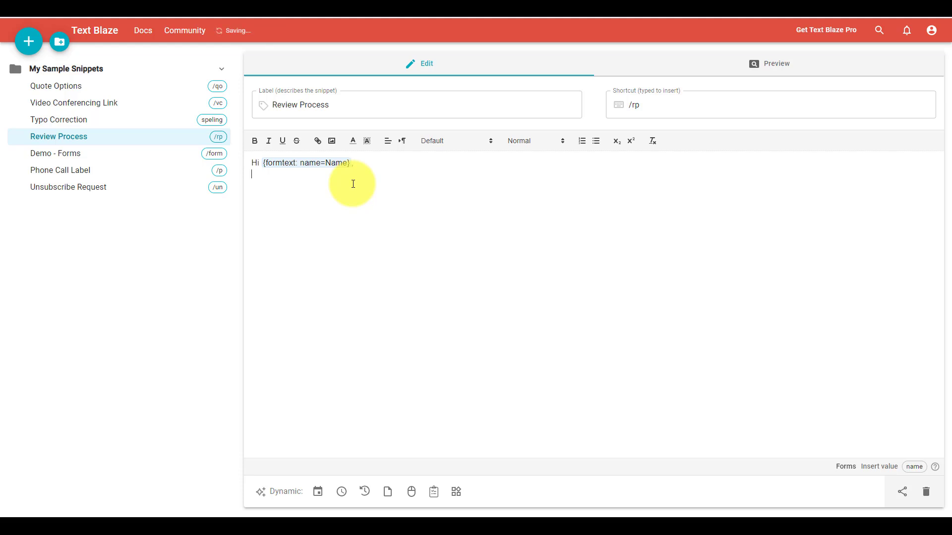
{"action": "key", "text": "Return"}
{"action": "type", "text": "Thanks for sending over this"}
{"action": "key", "text": "BackSpace"}
{"action": "key", "text": "BackSpace"}
{"action": "type", "text": "ese files. I will reivew"}
{"action": "key", "text": "BackSpace"}
{"action": "key", "text": "BackSpace"}
{"action": "key", "text": "BackSpace"}
{"action": "key", "text": "BackSpace"}
{"action": "type", "text": "view them and get back to you "}
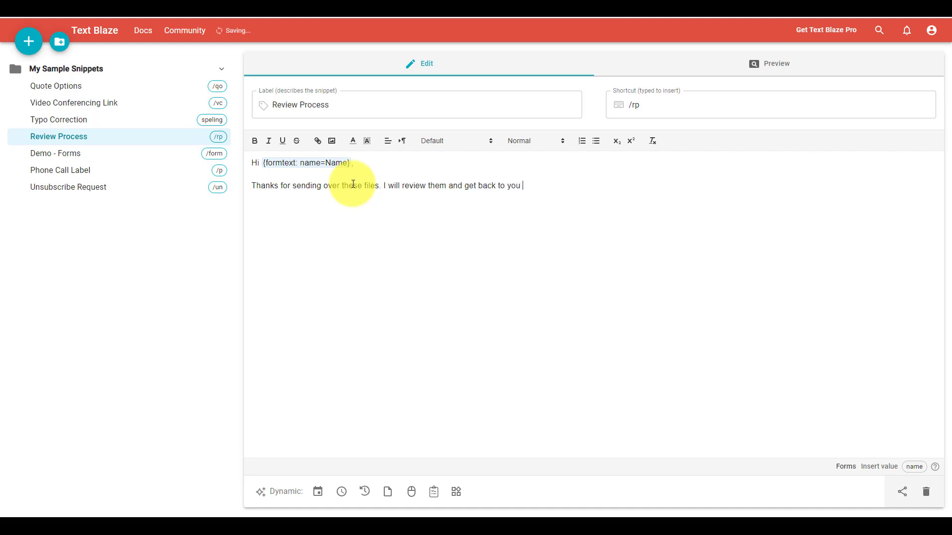
{"action": "type", "text": "by"}
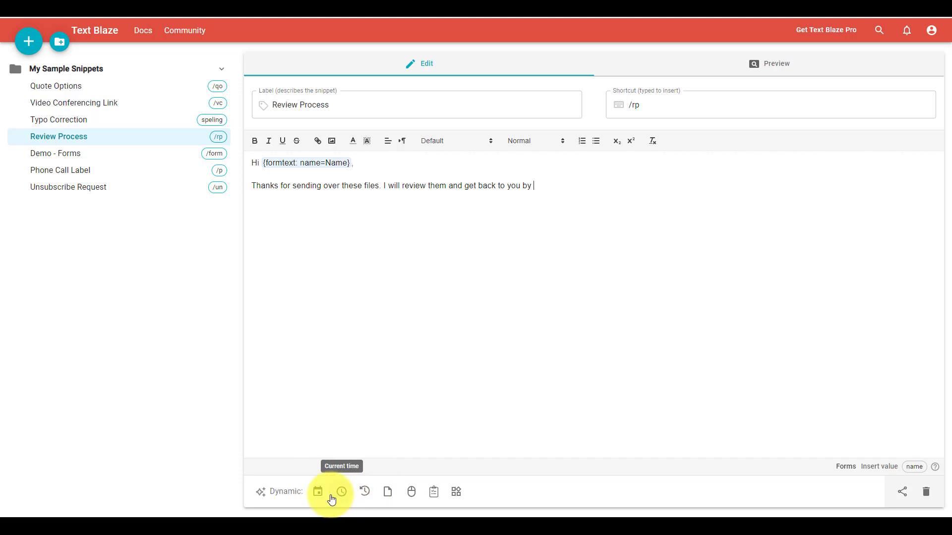
- Insert a 'Date in 3 days' placeholder at the end of the Review Process sentence
{"action": "left_click", "coordinate": [366, 496]}
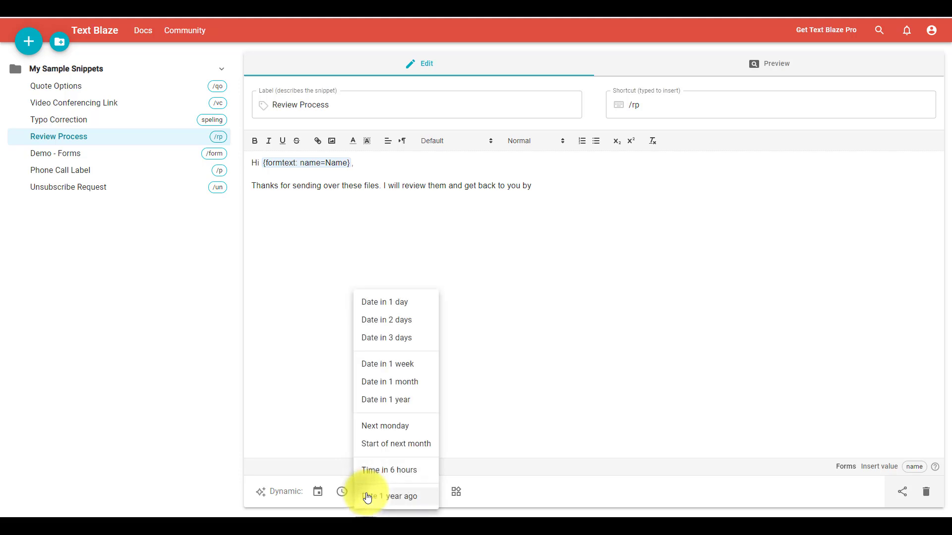
{"action": "left_click", "coordinate": [390, 342]}
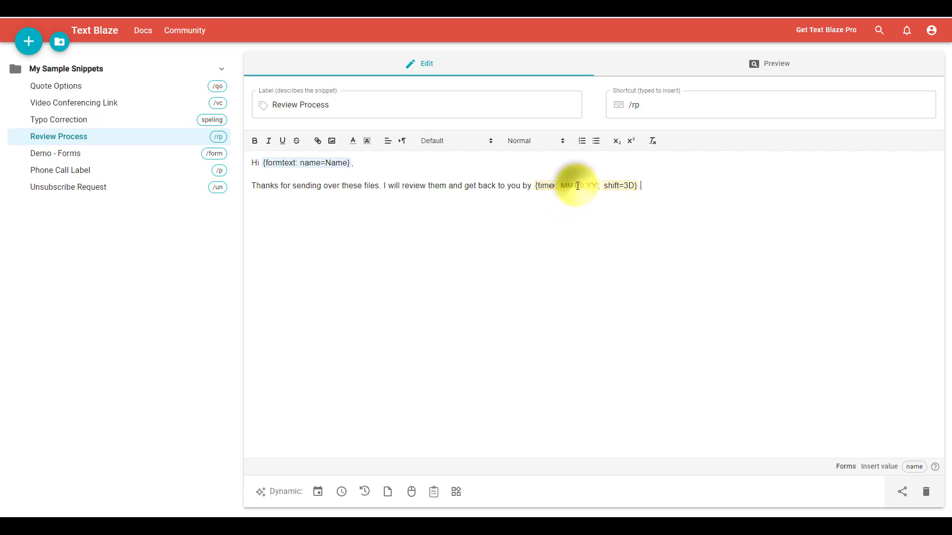
- Change the date placeholder's format from 'MMM Do, YYYY' to 'MMM Do', like Sep 10th
{"action": "left_click", "coordinate": [577, 185]}
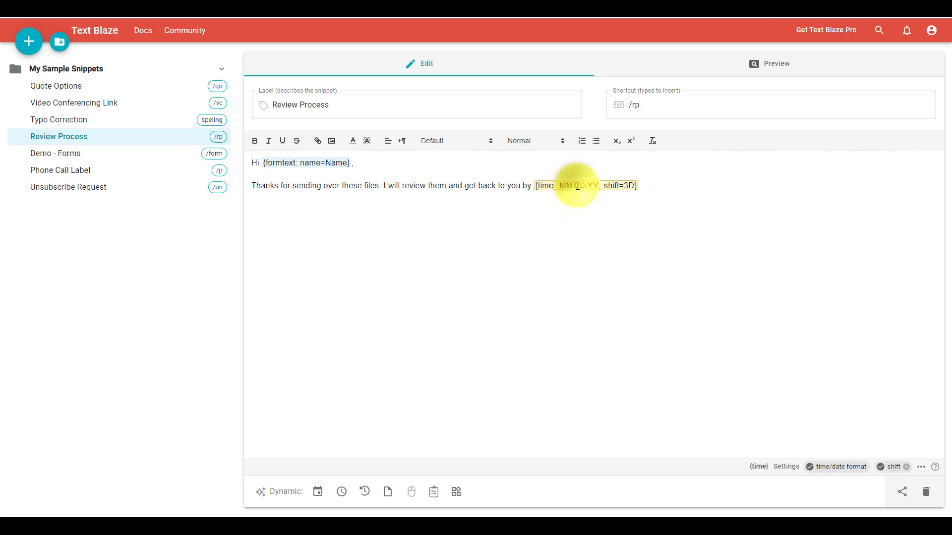
{"action": "left_click", "coordinate": [836, 469]}
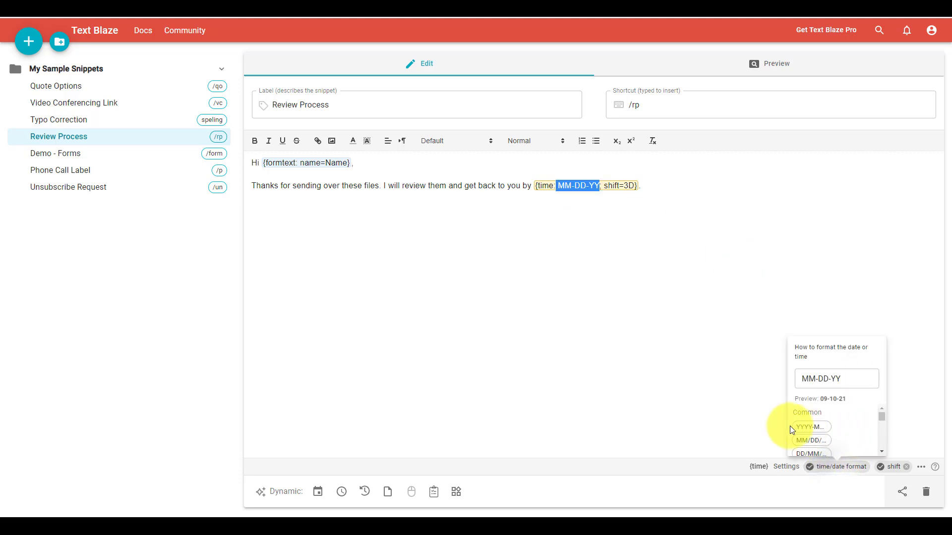
{"action": "left_click", "coordinate": [840, 378]}
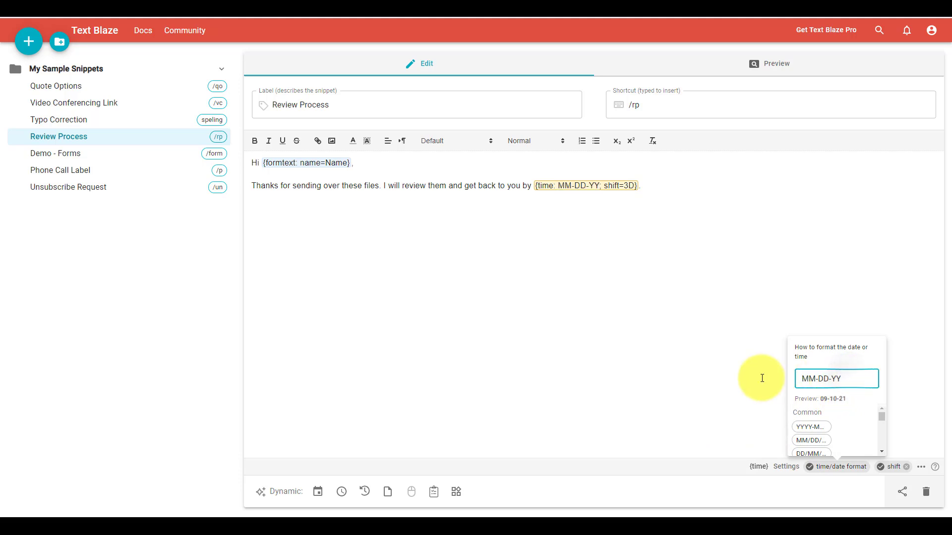
{"action": "key", "text": "BackSpace"}
{"action": "key", "text": "BackSpace"}
{"action": "key", "text": "BackSpace"}
{"action": "key", "text": "BackSpace"}
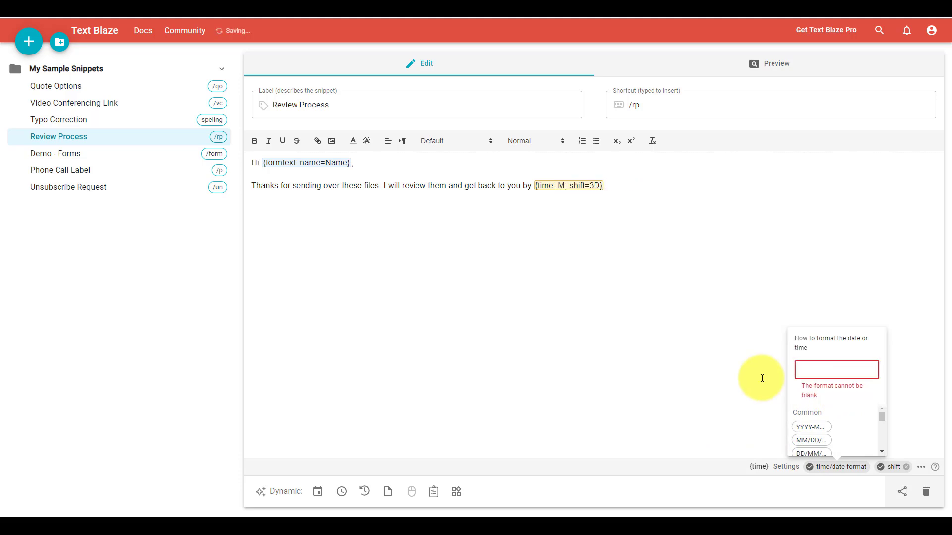
{"action": "left_click", "coordinate": [880, 451]}
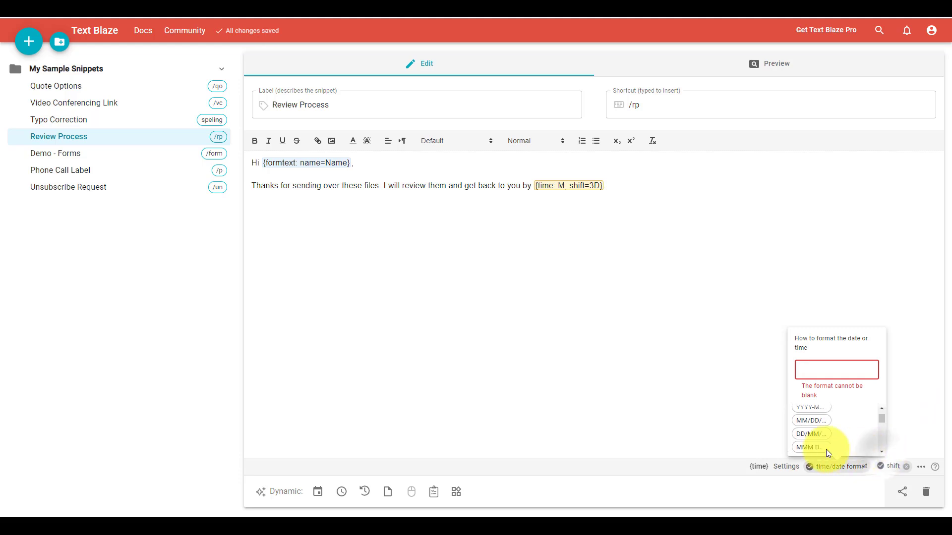
{"action": "left_click", "coordinate": [809, 447]}
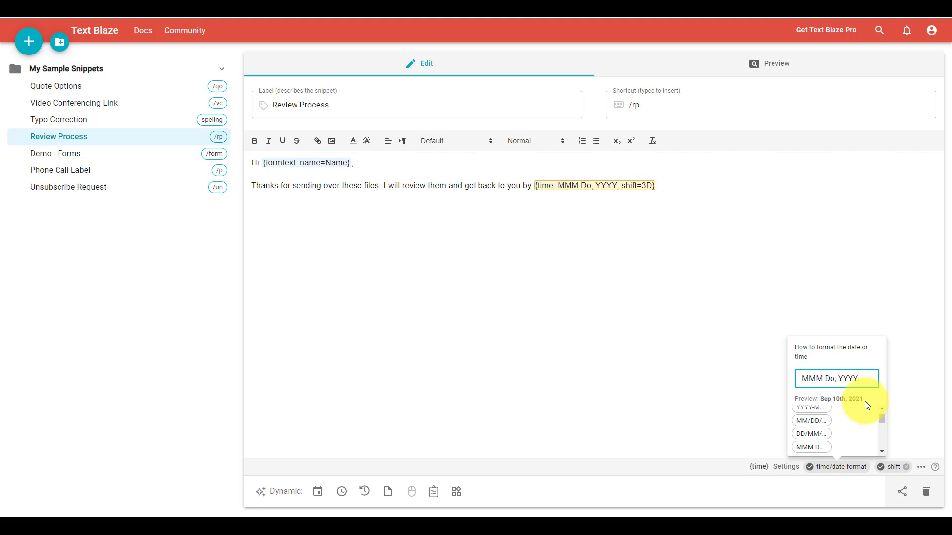
{"action": "key", "text": "BackSpace"}
{"action": "key", "text": "BackSpace"}
{"action": "key", "text": "BackSpace"}
{"action": "key", "text": "BackSpace"}
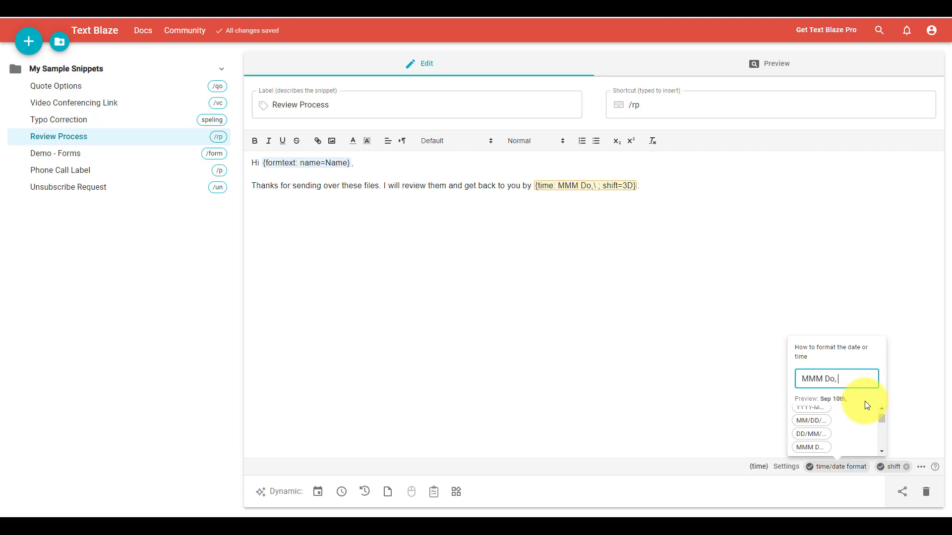
{"action": "key", "text": "BackSpace"}
{"action": "key", "text": "BackSpace"}
{"action": "left_click", "coordinate": [907, 324]}
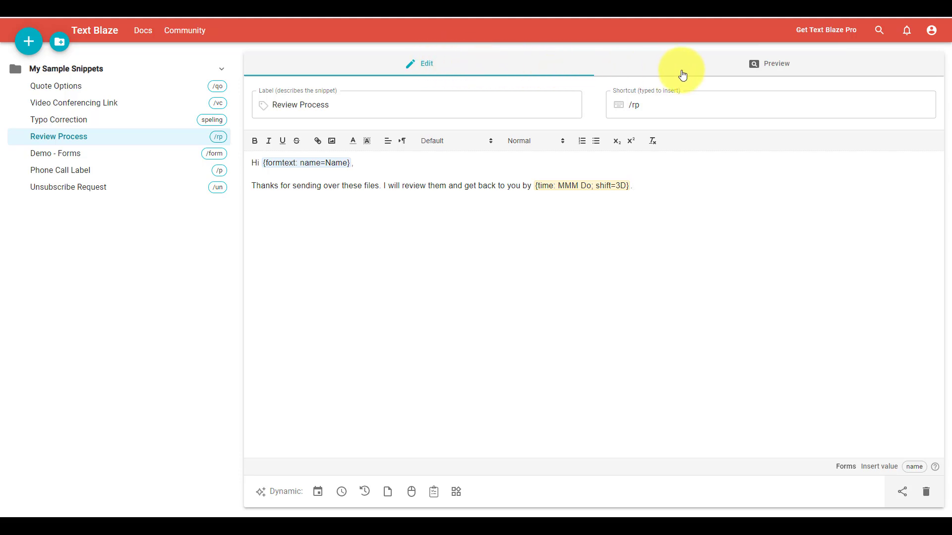
{"action": "left_click", "coordinate": [780, 68]}
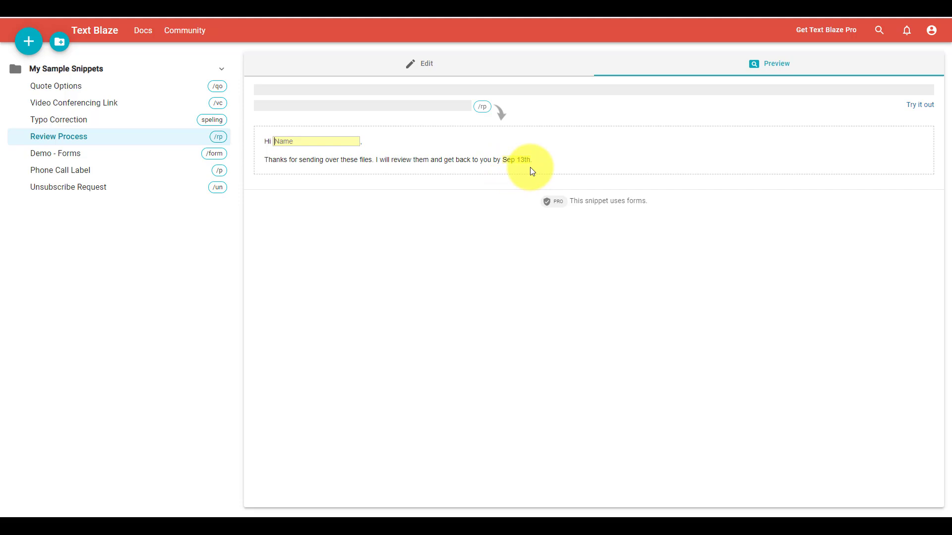
{"action": "left_click", "coordinate": [440, 65]}
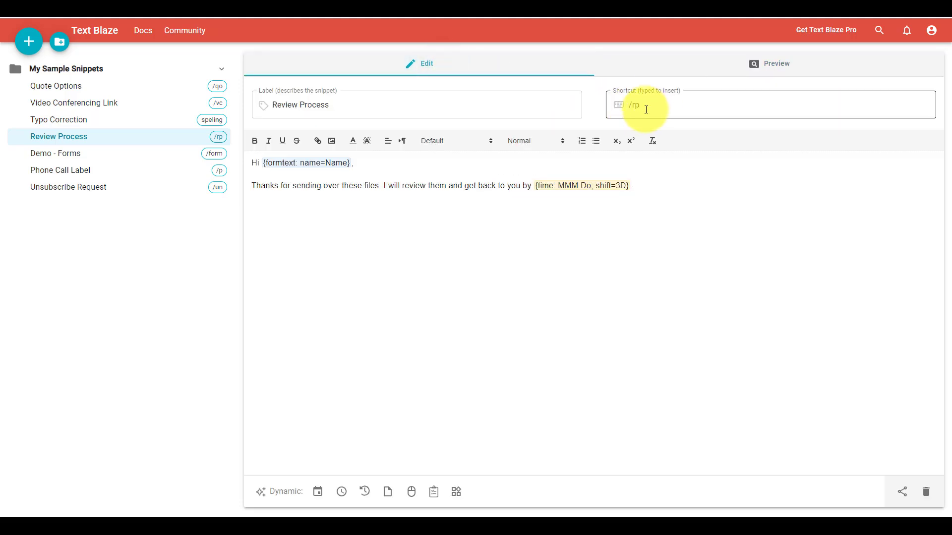
- Expand /rp in the Gmail draft body with the name Bill
{"action": "left_click", "coordinate": [400, 60]}
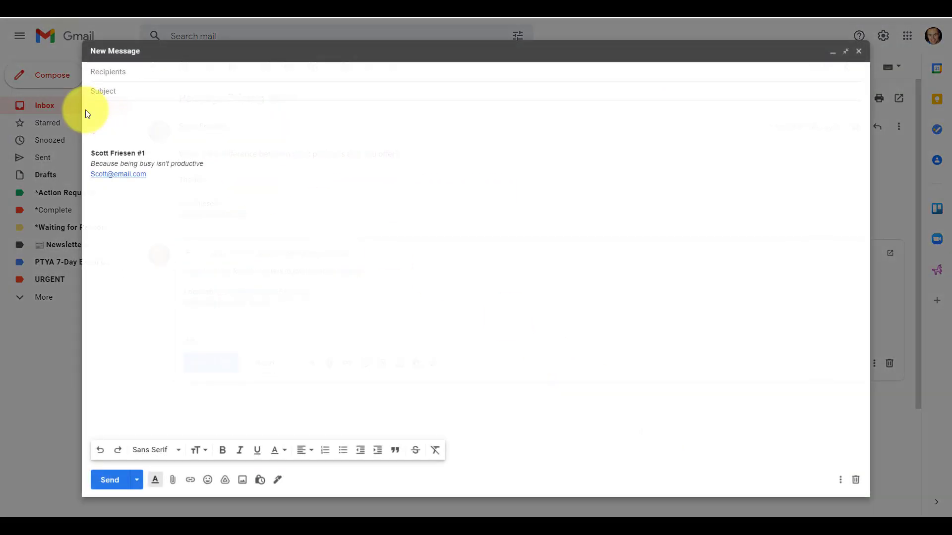
{"action": "left_click", "coordinate": [109, 110]}
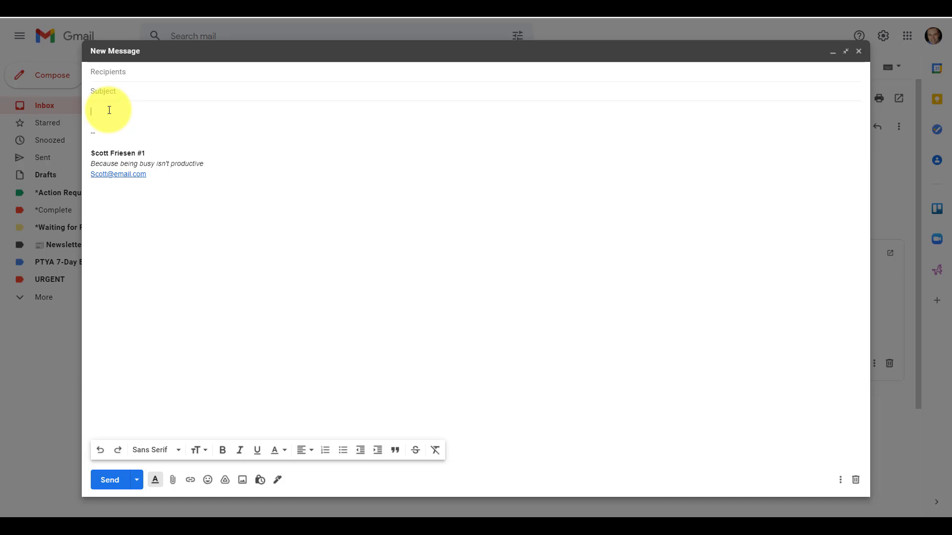
{"action": "type", "text": "rp"}
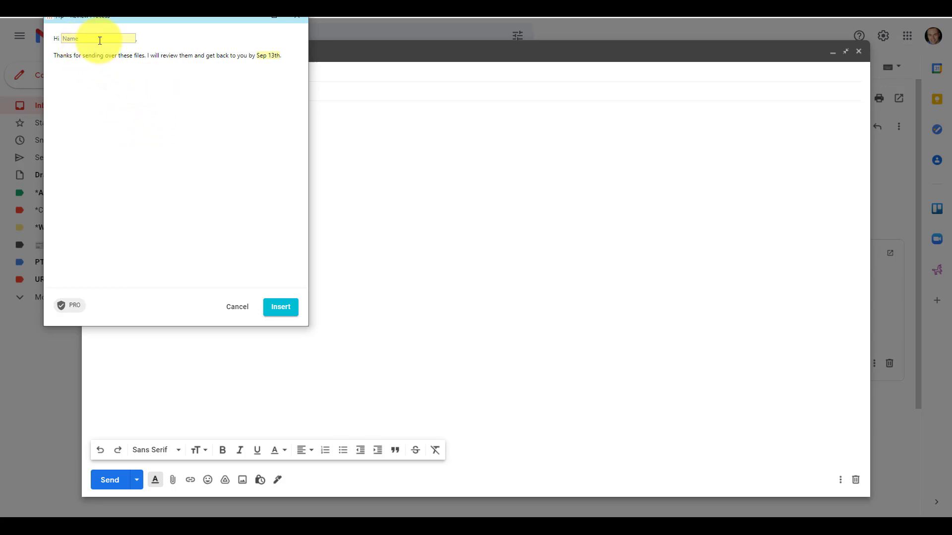
{"action": "type", "text": "B"}
{"action": "type", "text": "ill"}
{"action": "key", "text": "Return"}
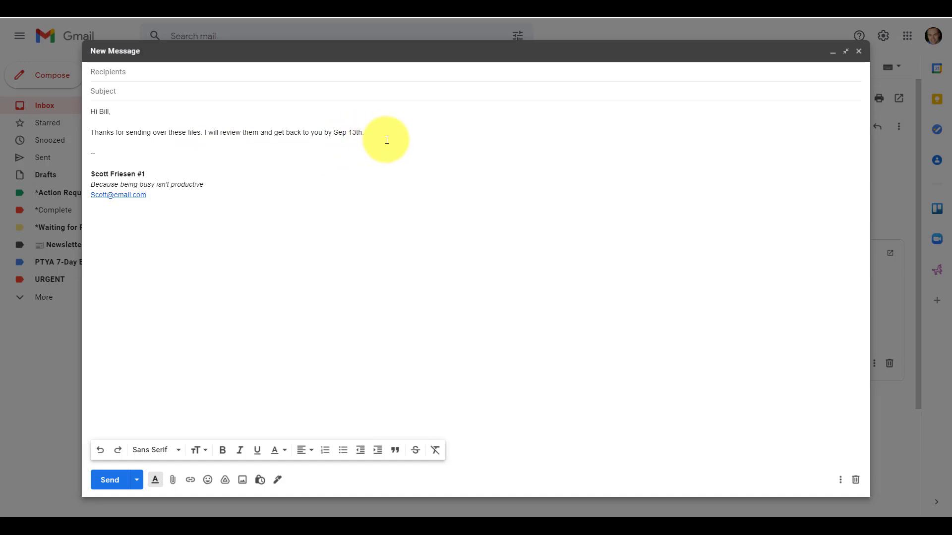
{"action": "left_click", "coordinate": [380, 126]}
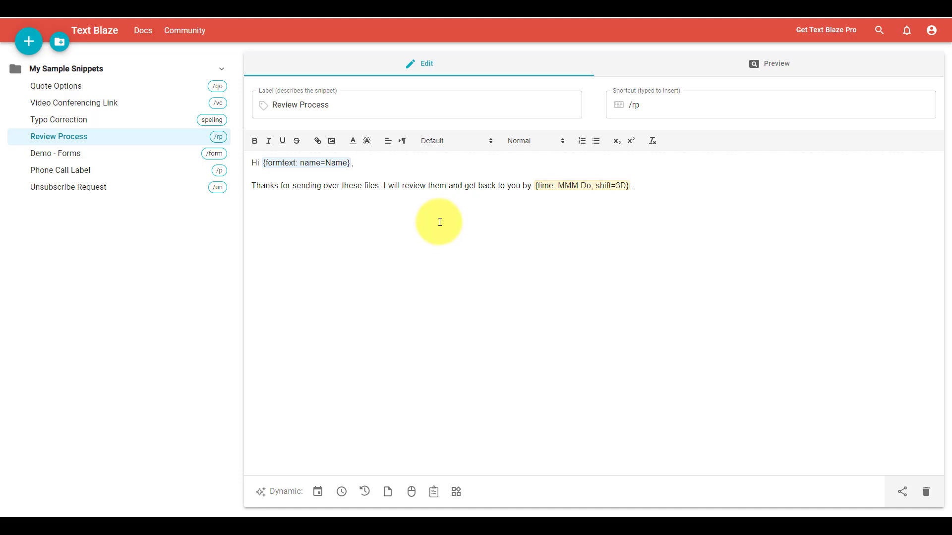
- View the Demo - Forms snippet and its /form shortcut
{"action": "left_click", "coordinate": [85, 161]}
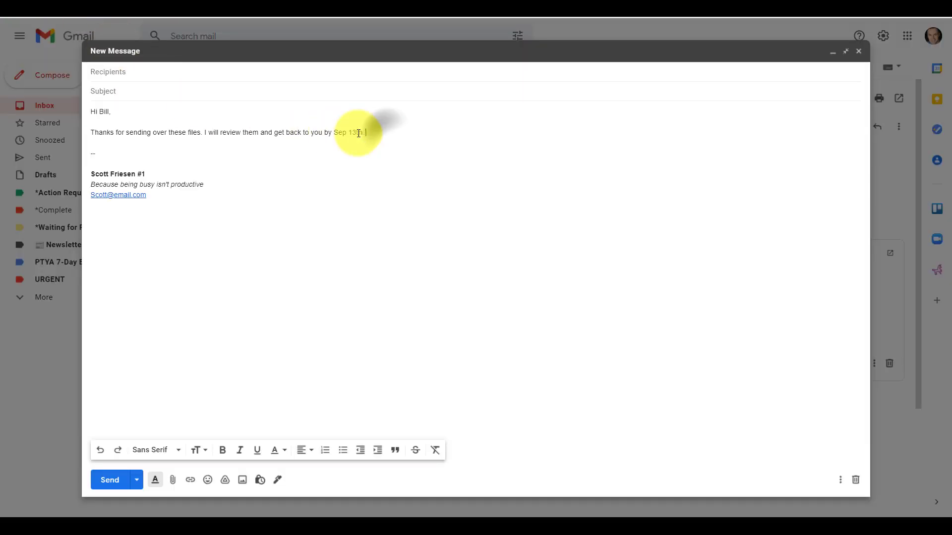
- Delete the reply text and start the /form snippet with the name Jane
{"action": "left_click_drag", "start_coordinate": [359, 133], "coordinate": [77, 103]}
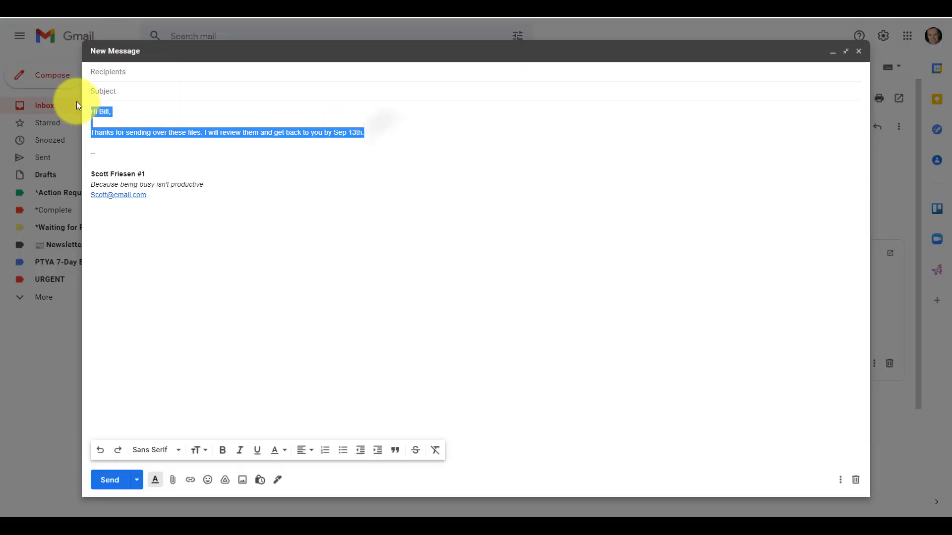
{"action": "key", "text": "BackSpace"}
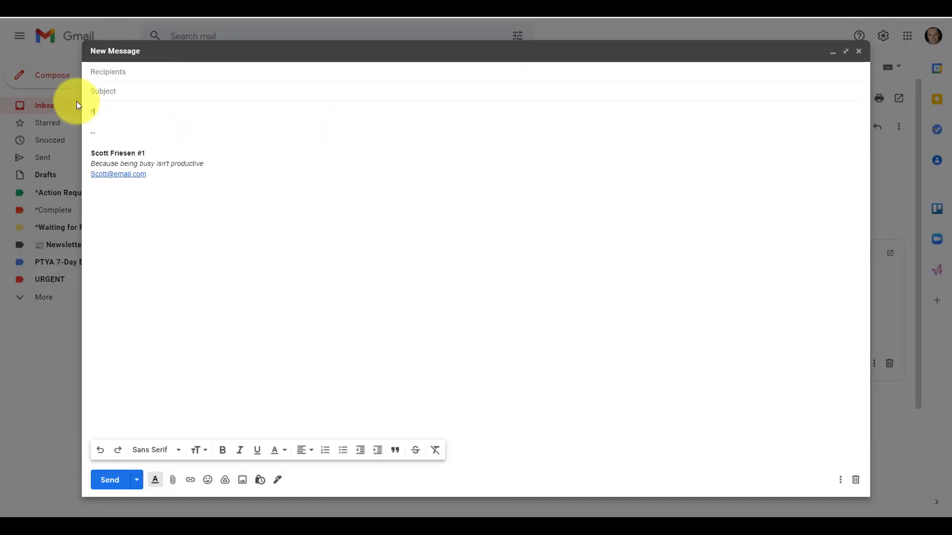
{"action": "type", "text": "form"}
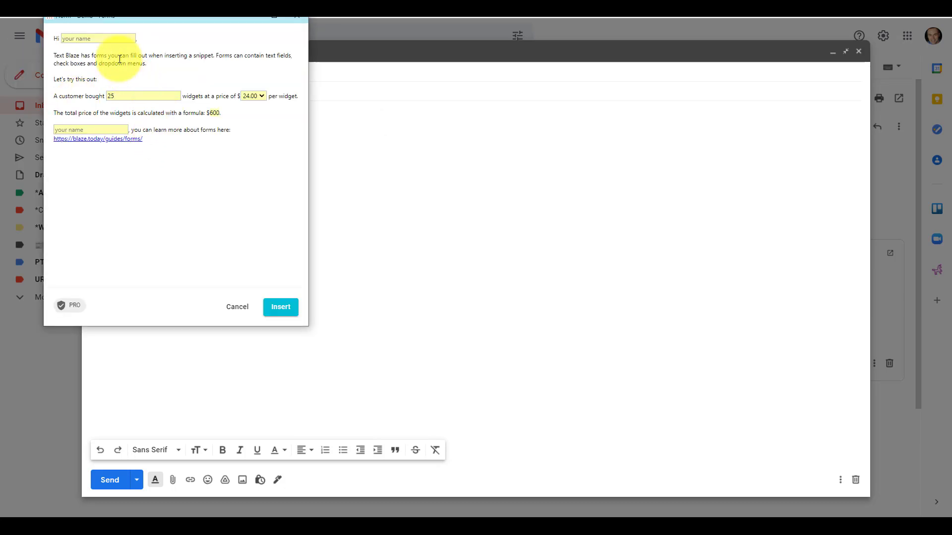
{"action": "type", "text": "Jane"}
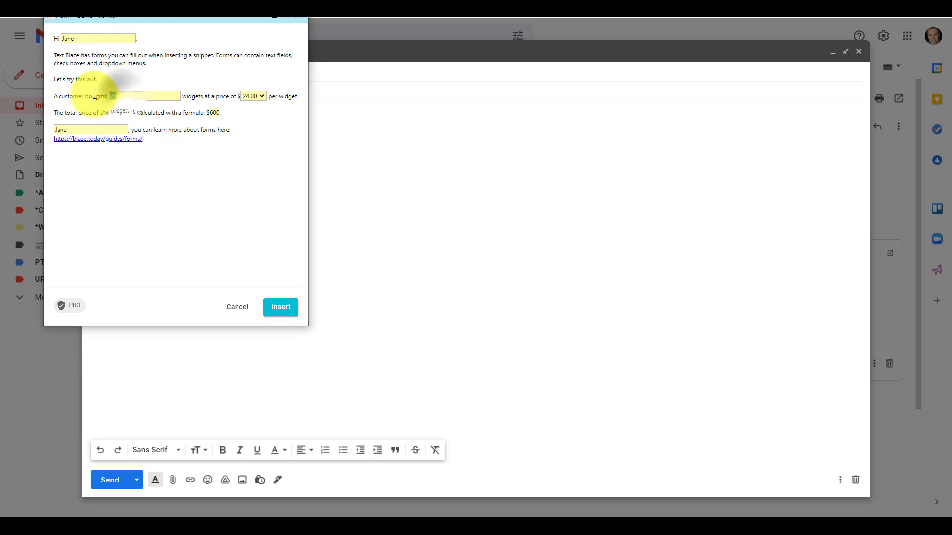
- Set the form to 13 widgets at $12.00 each and insert it
{"action": "left_click_drag", "start_coordinate": [123, 95], "coordinate": [95, 95]}
{"action": "type", "text": "13"}
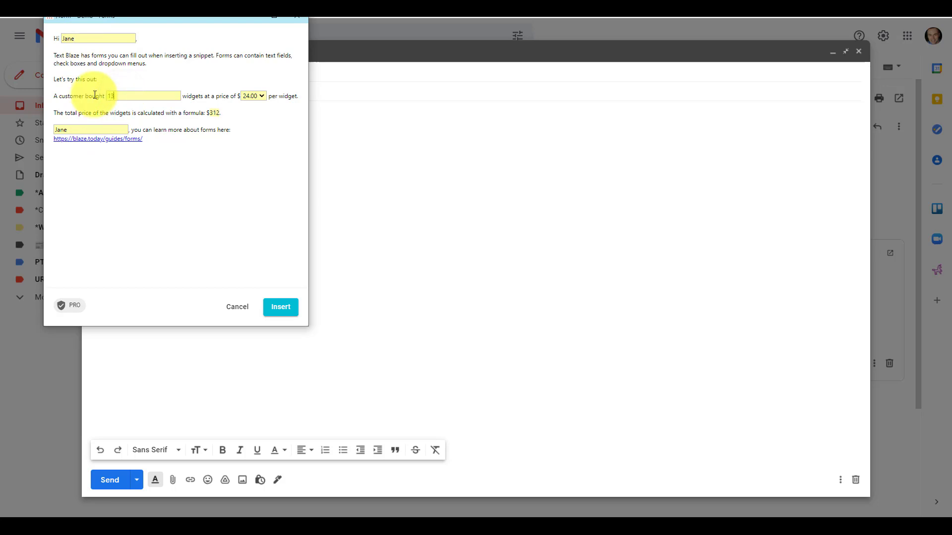
{"action": "left_click", "coordinate": [257, 96]}
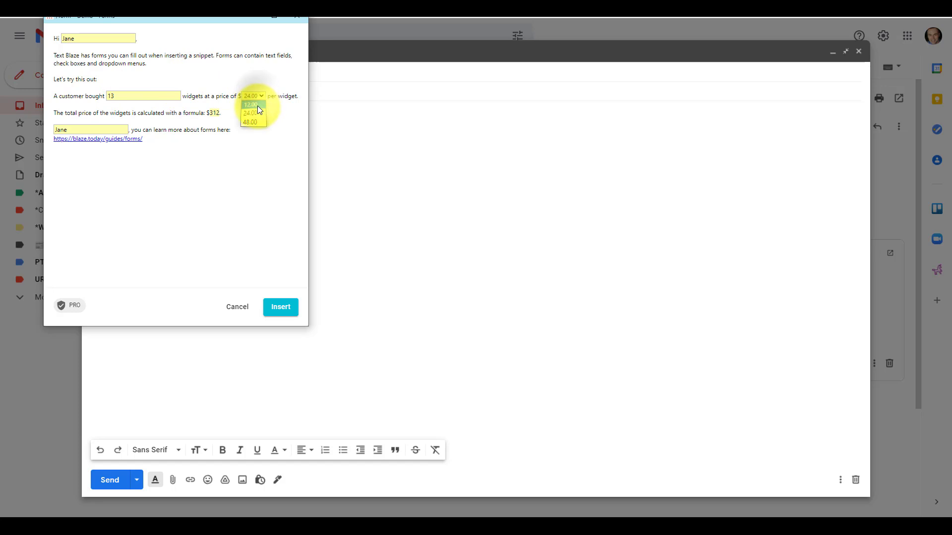
{"action": "left_click", "coordinate": [258, 105]}
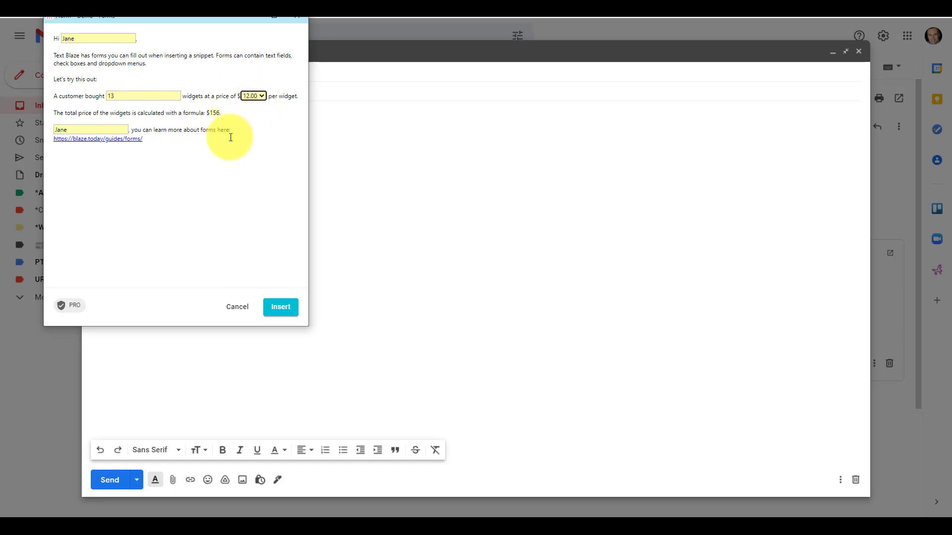
{"action": "left_click", "coordinate": [281, 307]}
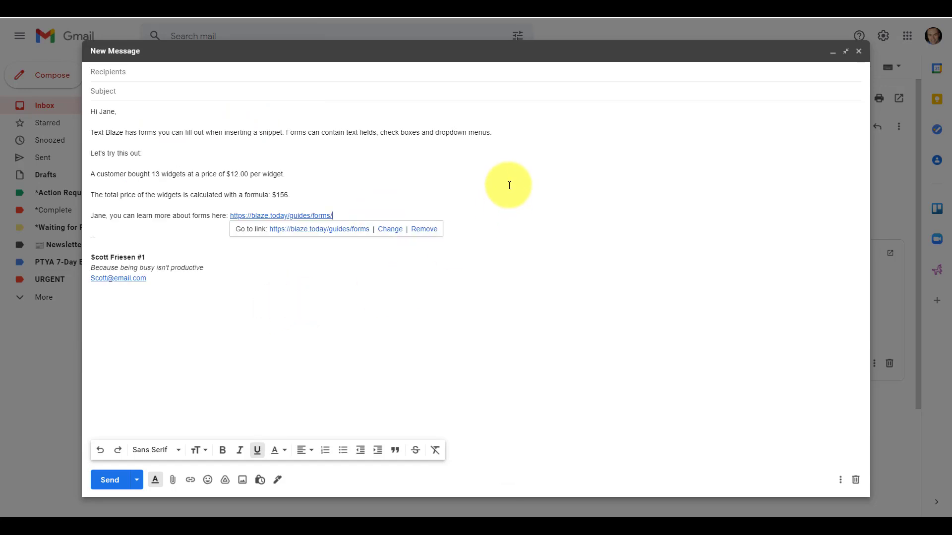
{"action": "left_click", "coordinate": [504, 180]}
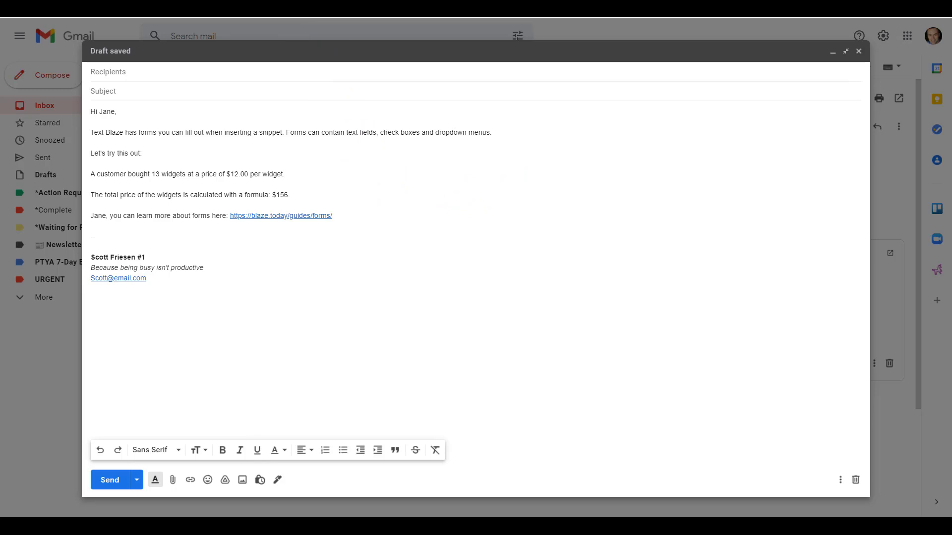
- Go back to the Text Blaze dashboard tab
{"action": "left_click", "coordinate": [292, 9]}
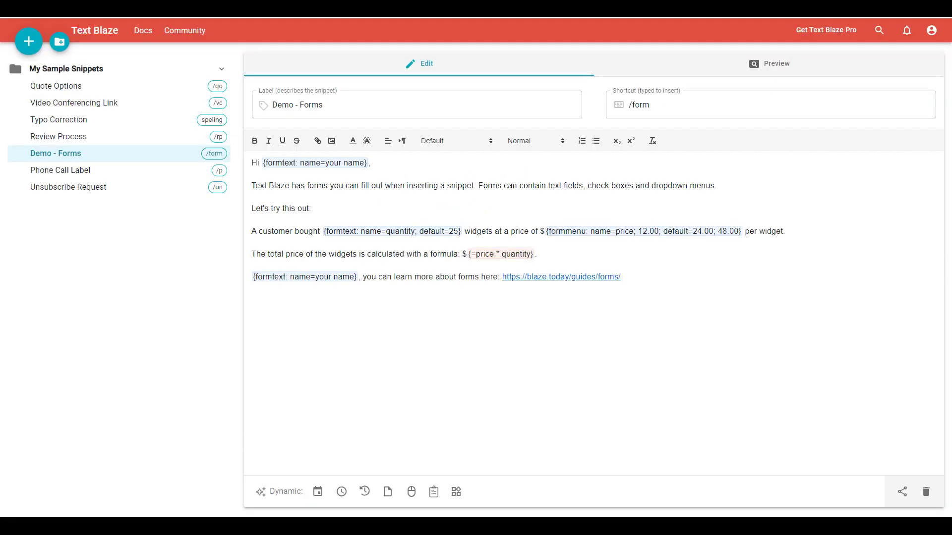